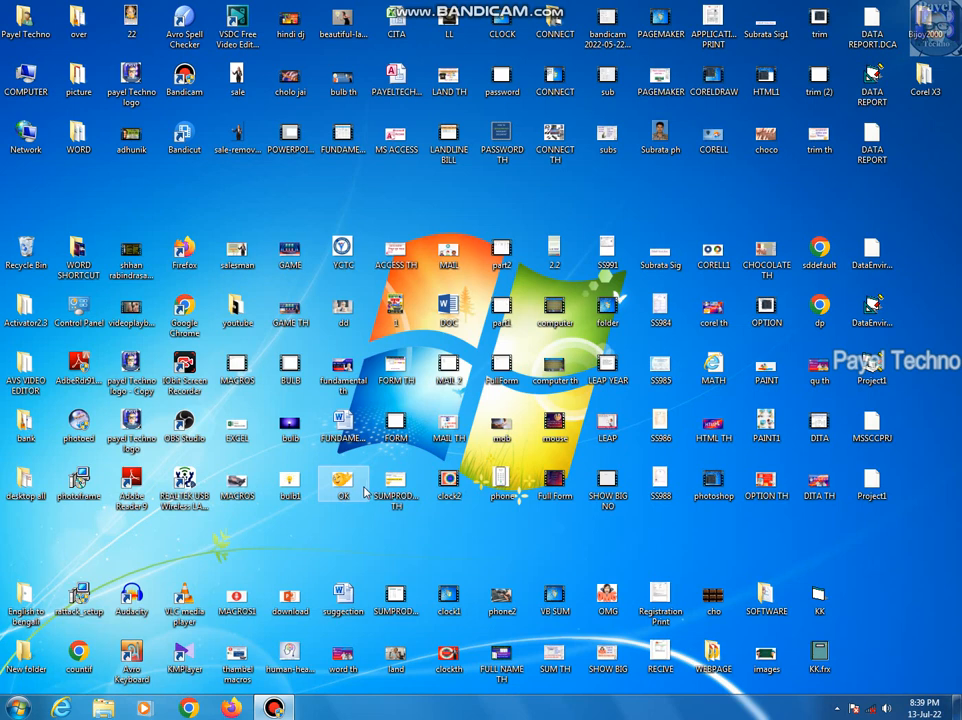
# Start Microsoft Word 2010 and maximize its window with a blank document
pyautogui.click(18, 708)
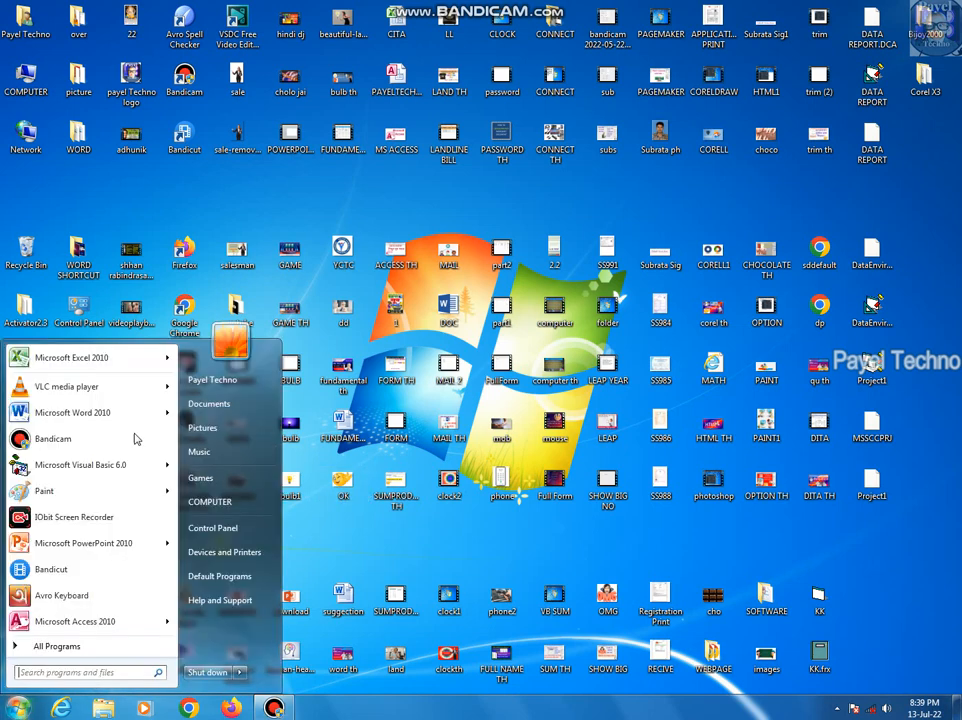
pyautogui.click(80, 420)
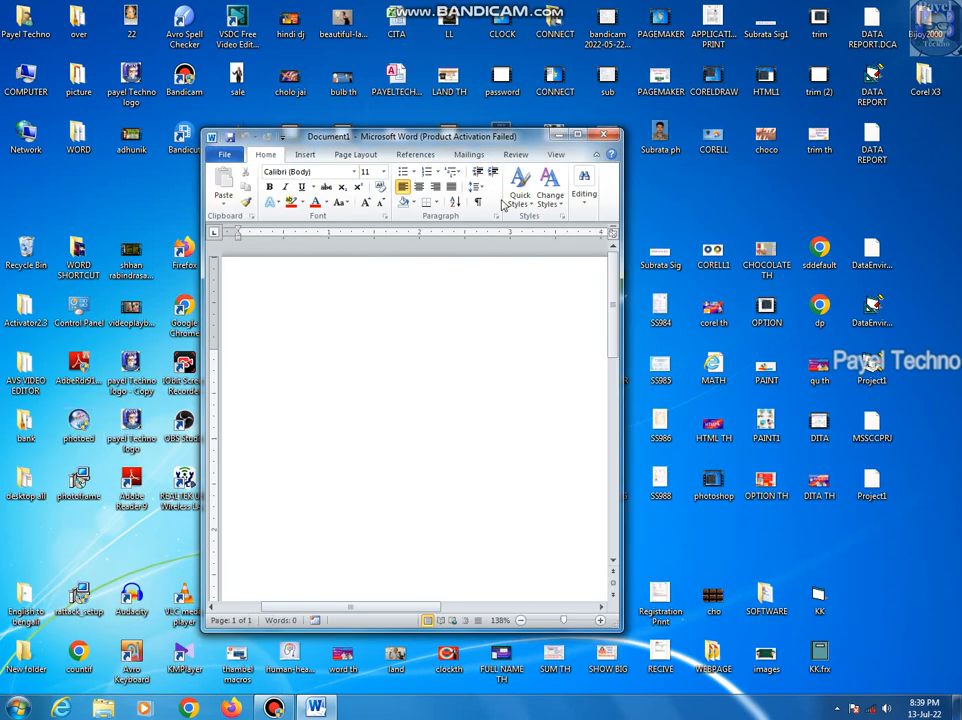
pyautogui.click(577, 140)
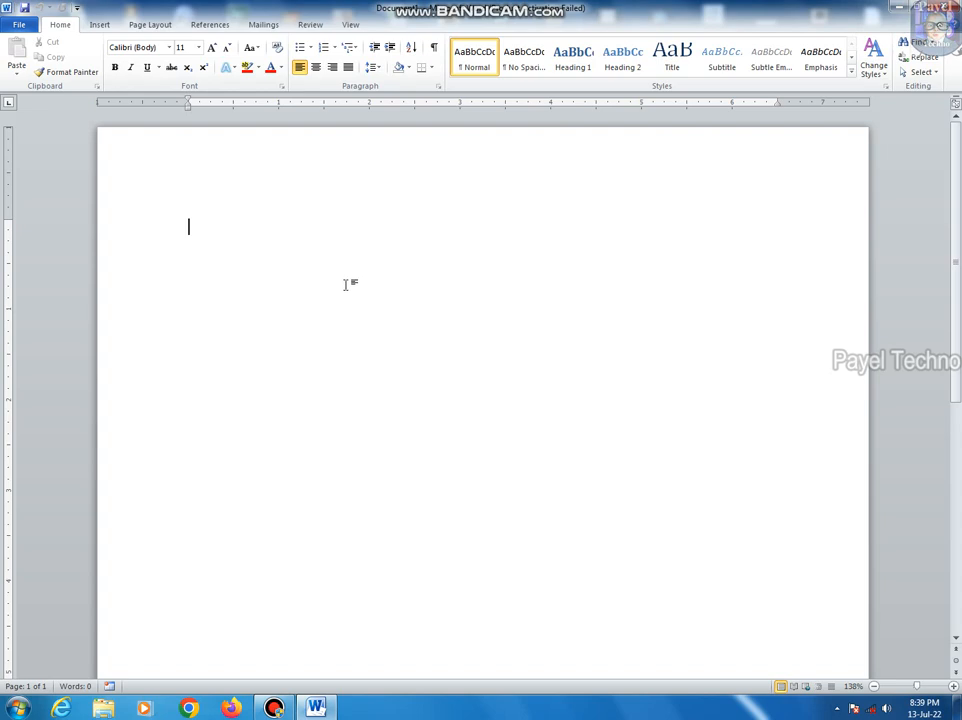
pyautogui.click(620, 483)
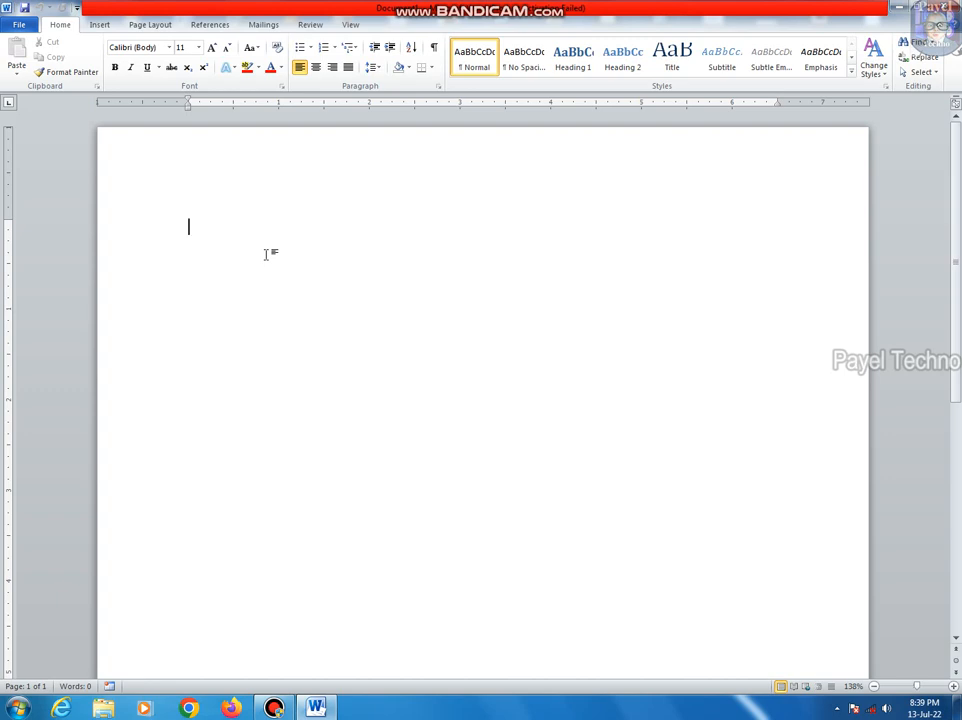
# Write 150 in the blank document, wrap the number in field braces, and dismiss the Windows color scheme prompt
pyautogui.write('150')
pyautogui.moveTo(210, 228); pyautogui.dragTo(187, 232)
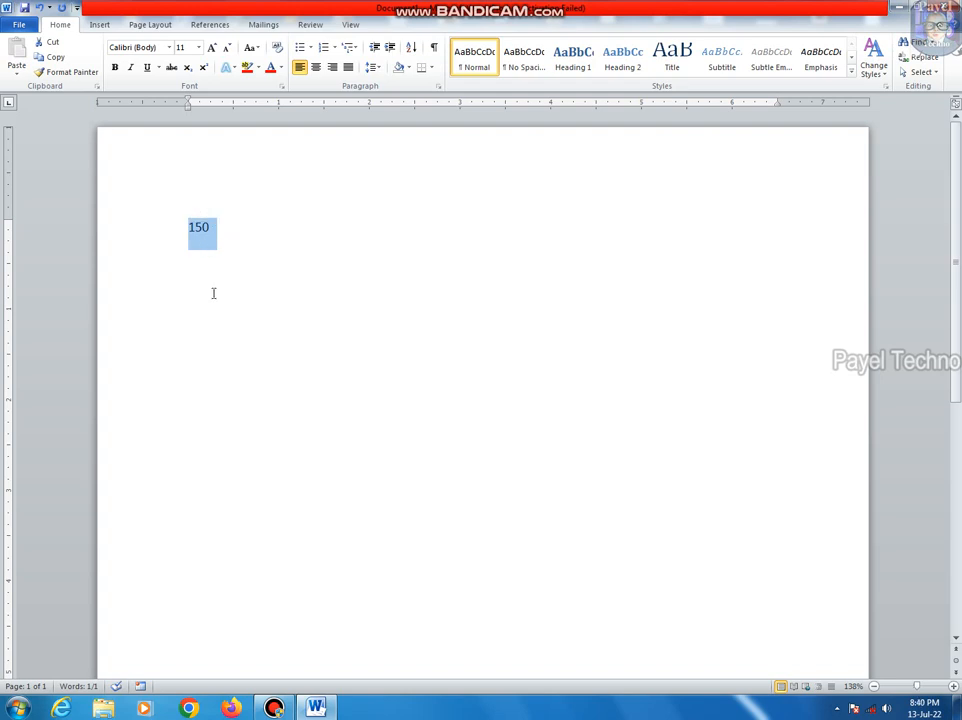
pyautogui.hotkey('ctrl', 'F9')
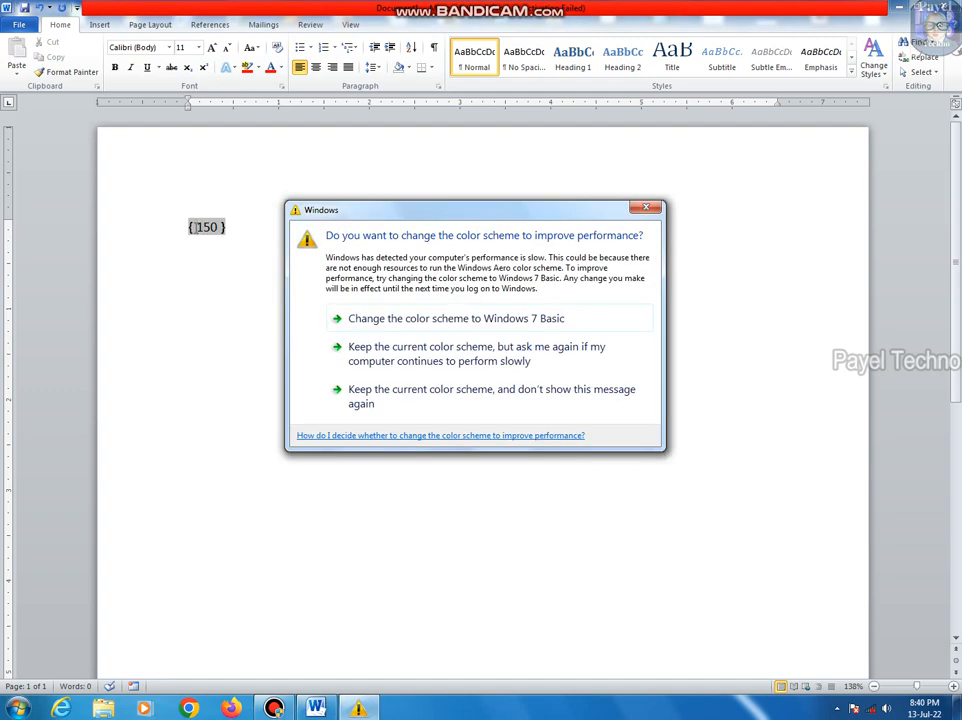
pyautogui.click(643, 209)
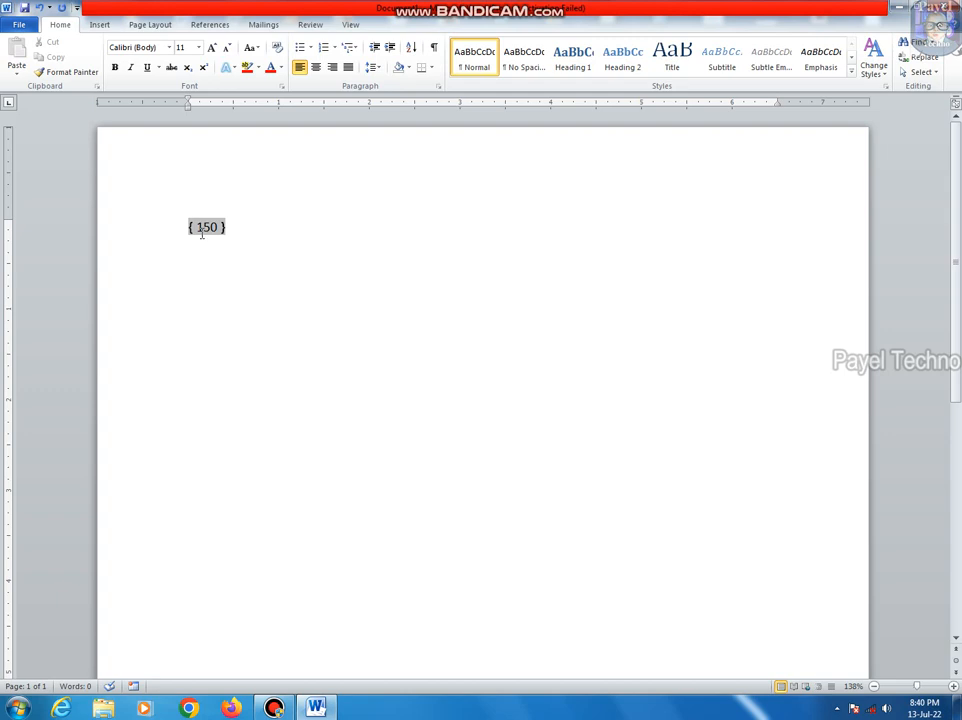
# Complete the field code as =150\*cardtext and update the field to spell the number in words
pyautogui.write('=150\\*cardtext')
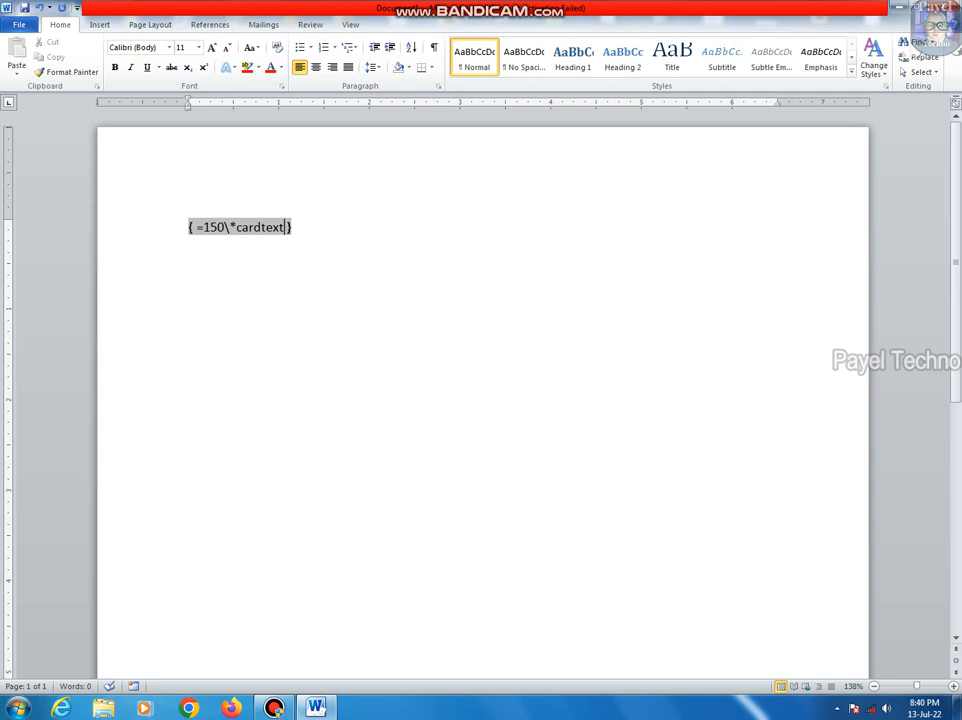
pyautogui.rightClick(249, 229)
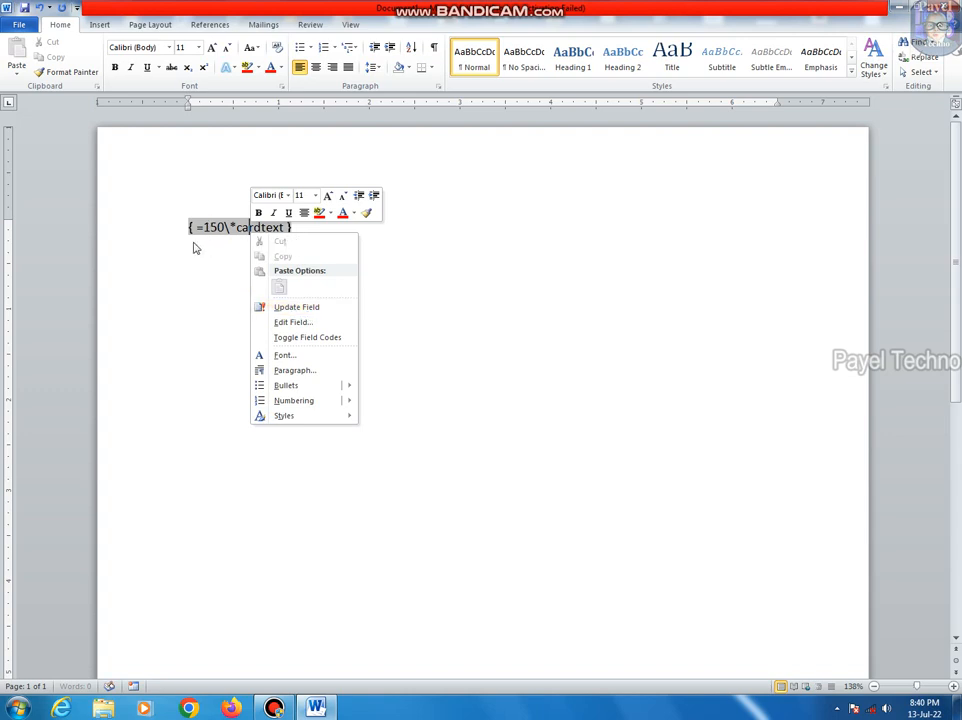
pyautogui.click(304, 310)
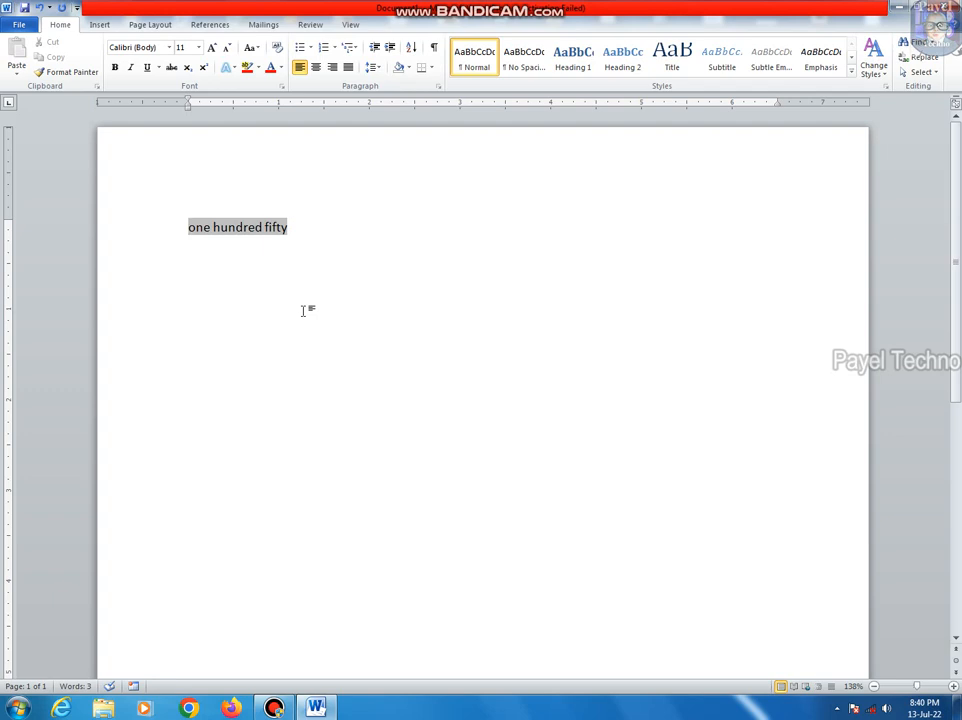
# Toggle the number field back to its code and add a line reading "Ctrl+ F9" above it
pyautogui.rightClick(266, 230)
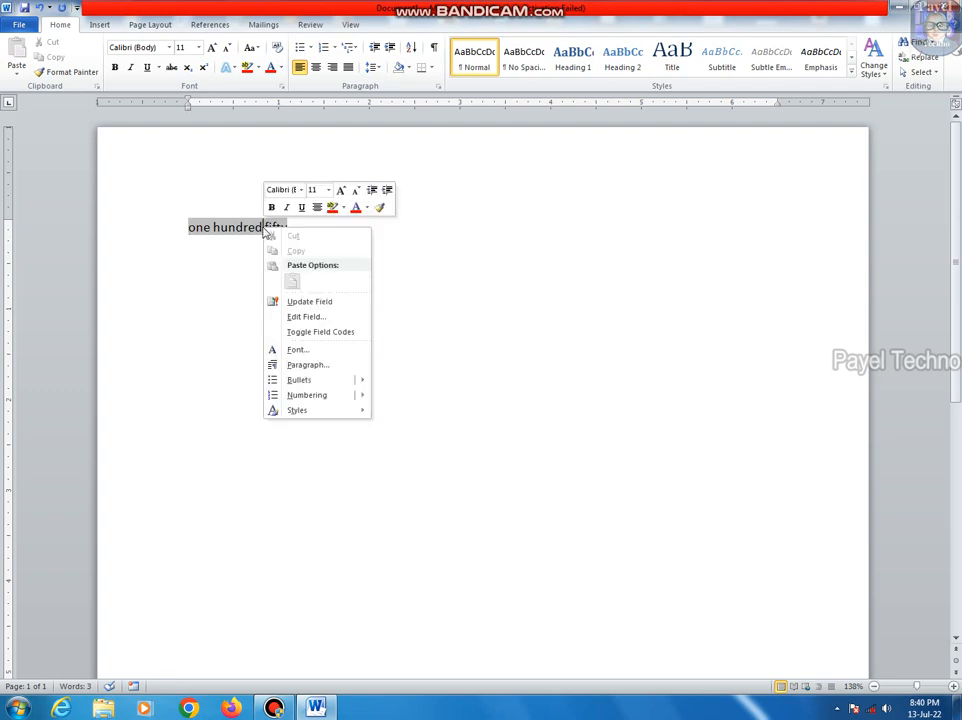
pyautogui.click(321, 333)
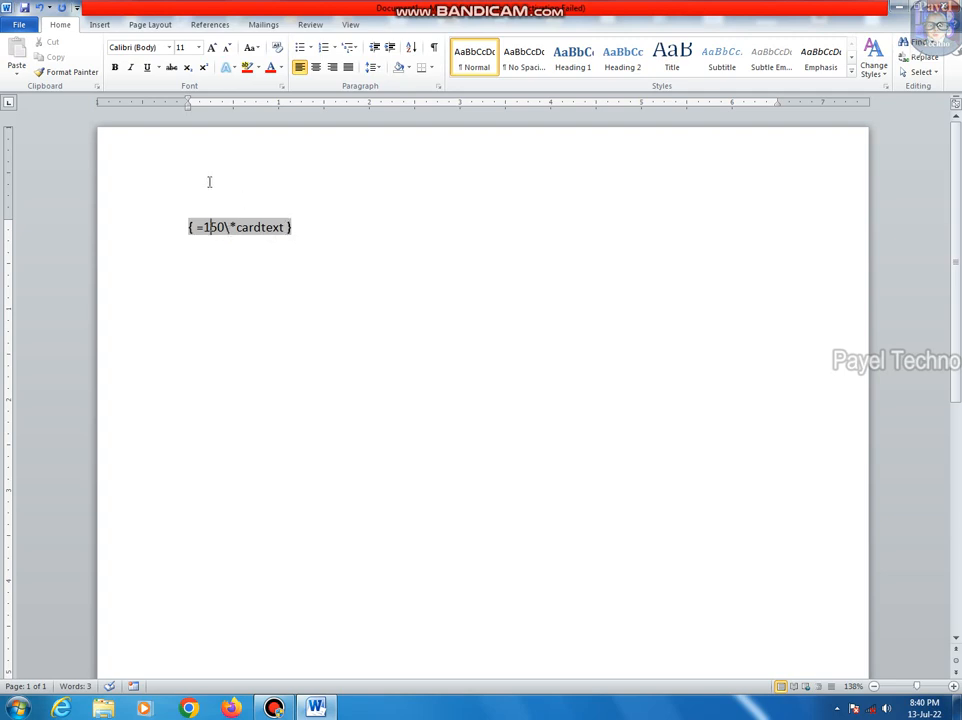
pyautogui.click(188, 227)
pyautogui.press('Return')
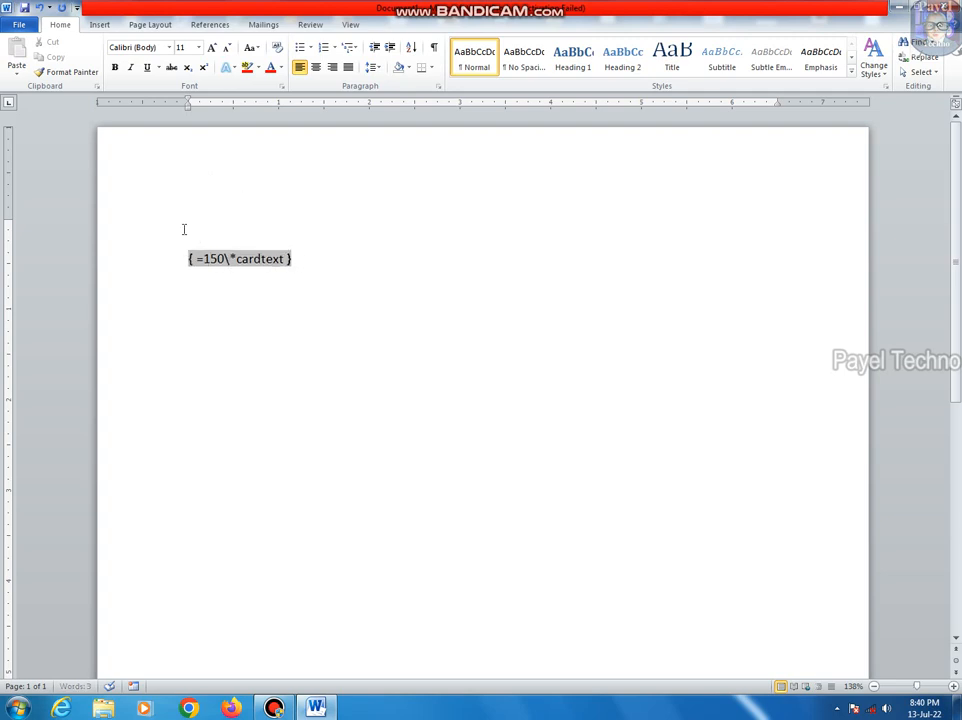
pyautogui.click(183, 229)
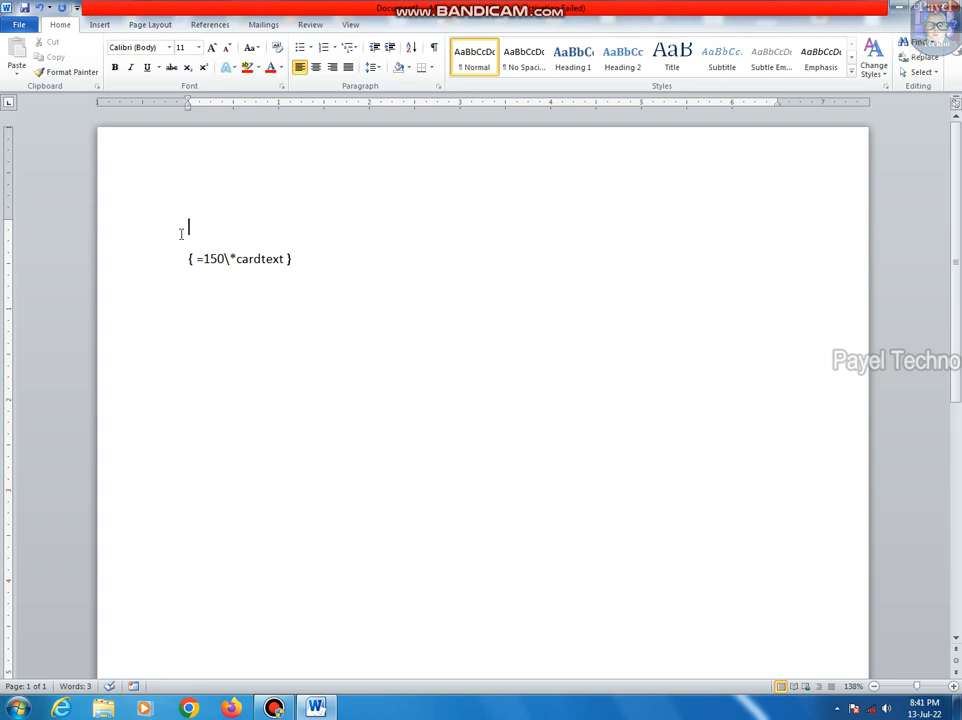
pyautogui.write('ctrl+ F9')
# Enlarge the "Ctrl+ F9" line to font size 26
pyautogui.click(105, 232)
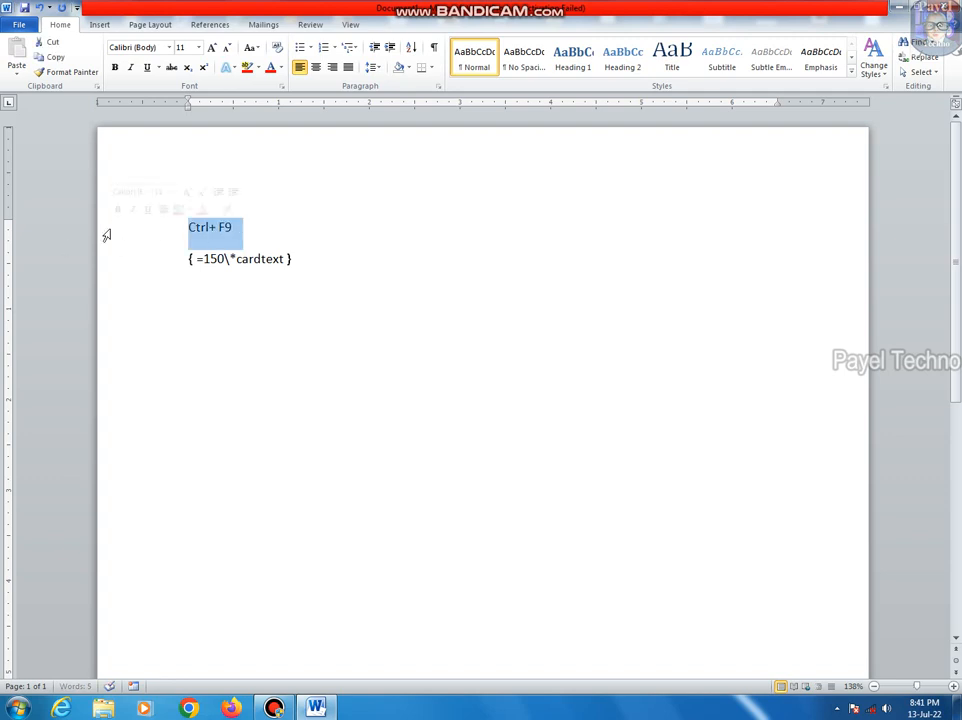
pyautogui.hotkey('ctrl', 'shift', '.')
pyautogui.hotkey('ctrl', 'shift', '.')
pyautogui.hotkey('ctrl', 'shift', '.')
pyautogui.hotkey('ctrl', 'shift', '.')
pyautogui.hotkey('ctrl', 'shift', '.')
pyautogui.hotkey('ctrl', 'shift', '.')
pyautogui.hotkey('ctrl', 'shift', '.')
pyautogui.hotkey('ctrl', 'shift', '.')
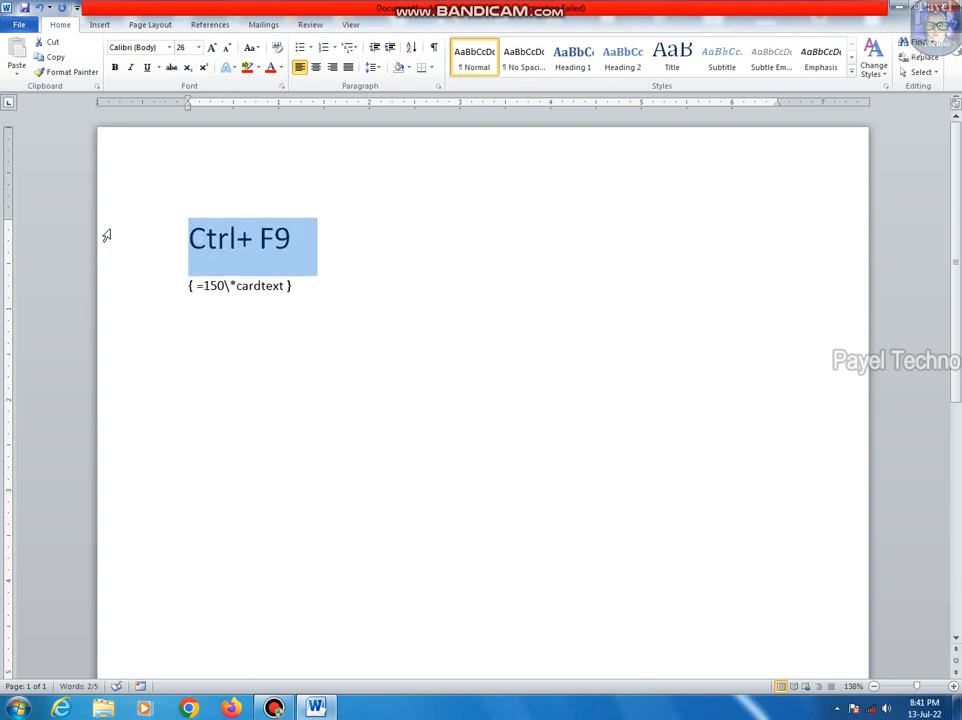
# Update the cardtext field below the "Ctrl+ F9" line to display the number in words
pyautogui.click(198, 286)
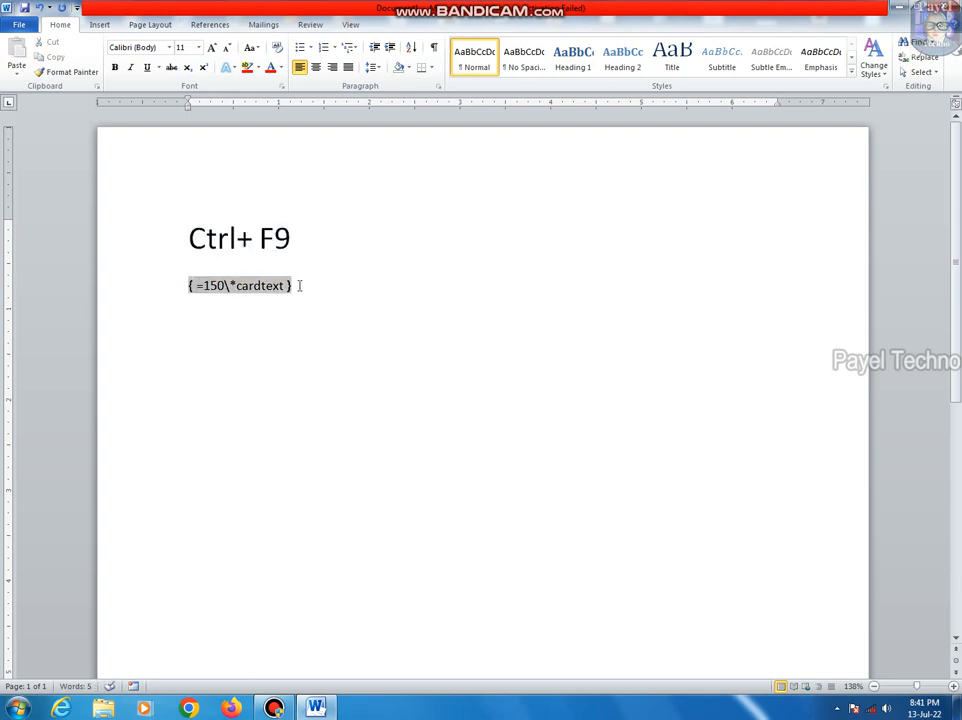
pyautogui.rightClick(259, 290)
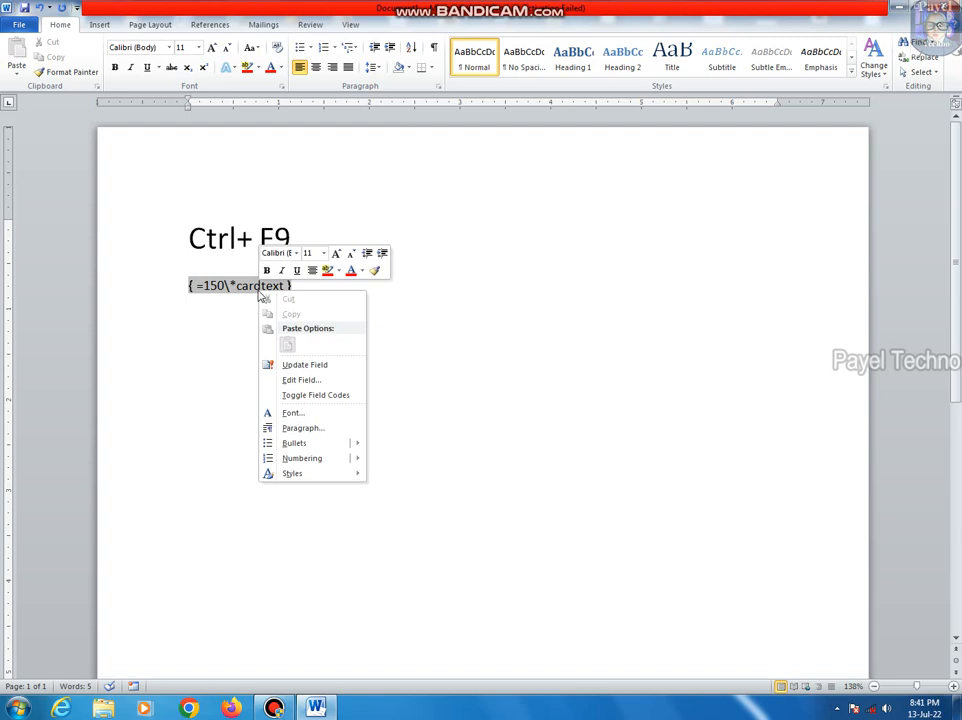
pyautogui.click(320, 366)
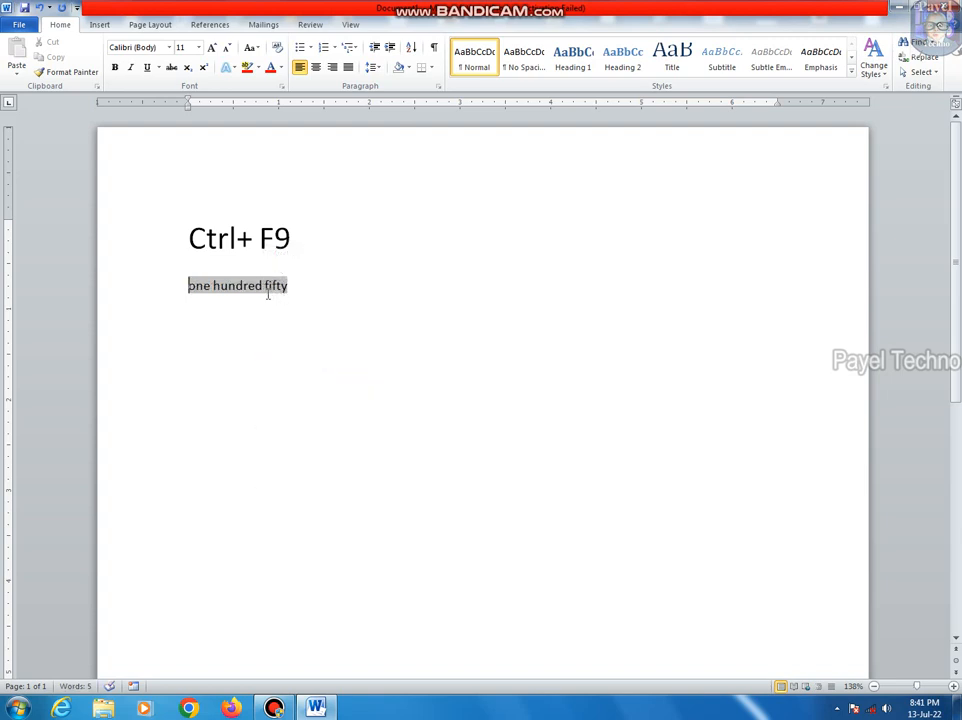
pyautogui.click(310, 287)
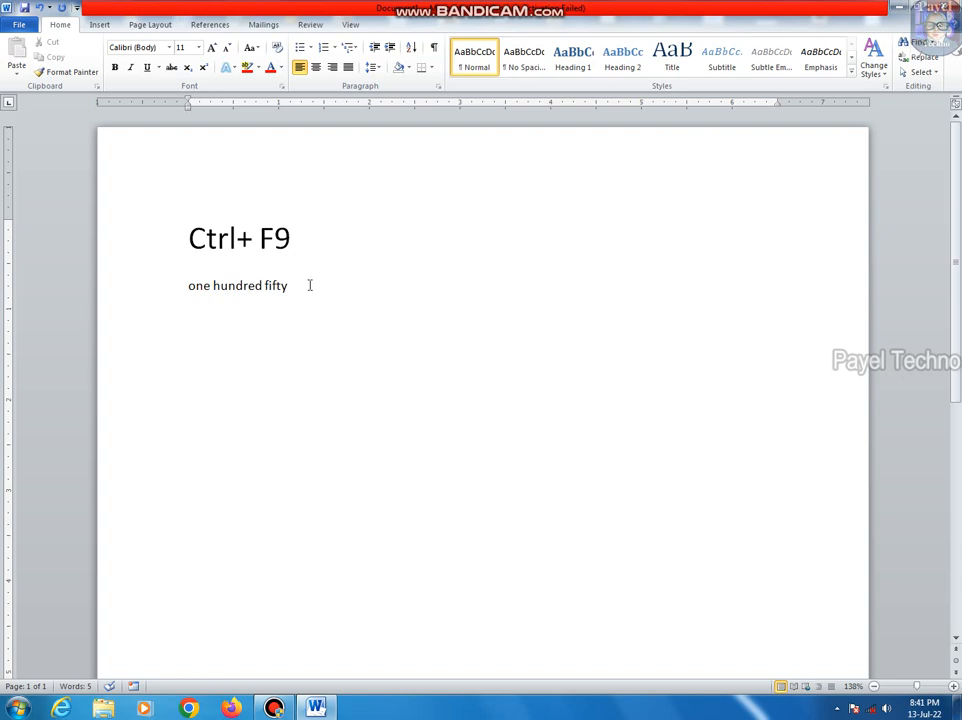
# Clear the whole document and write the numbers 250, 352 and 265 on separate lines
pyautogui.hotkey('ctrl', 'a')
pyautogui.press('Delete')
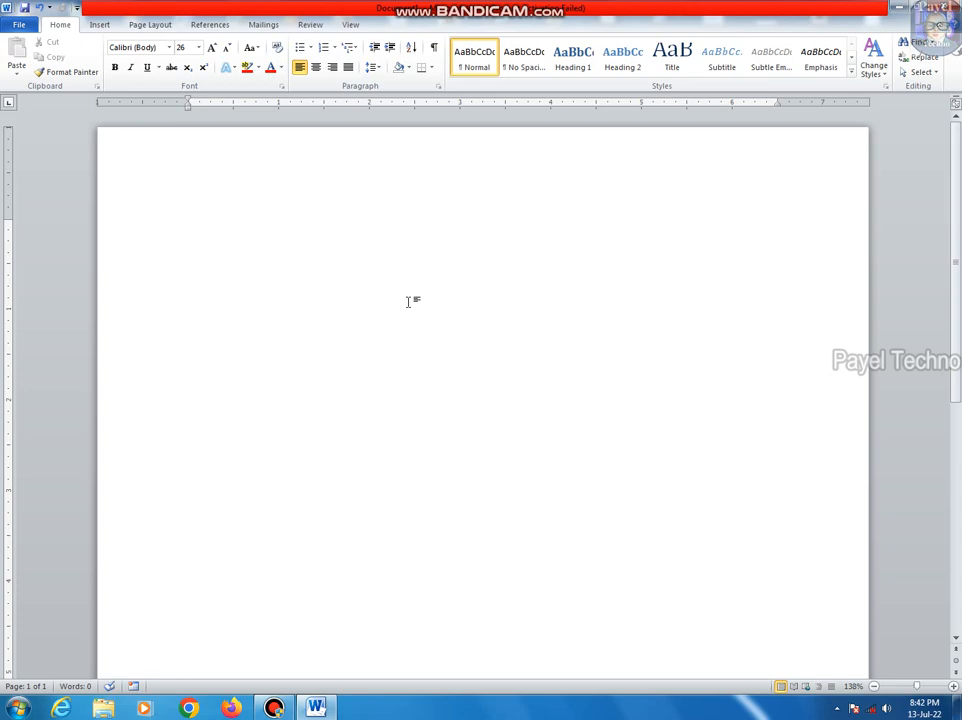
pyautogui.write('250')
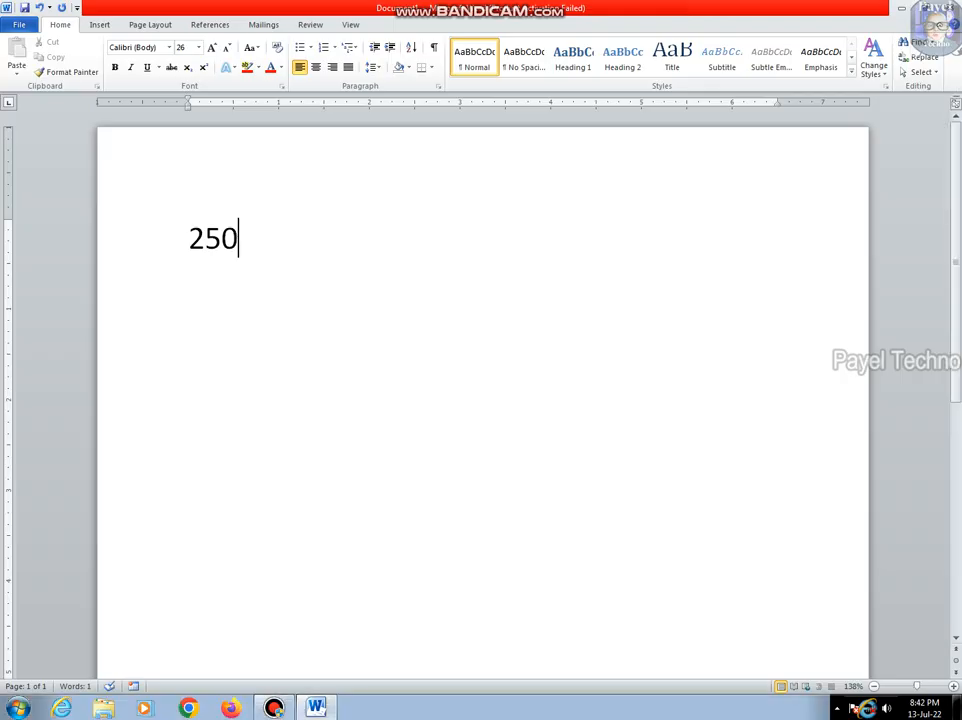
pyautogui.press('Return')
pyautogui.write('352')
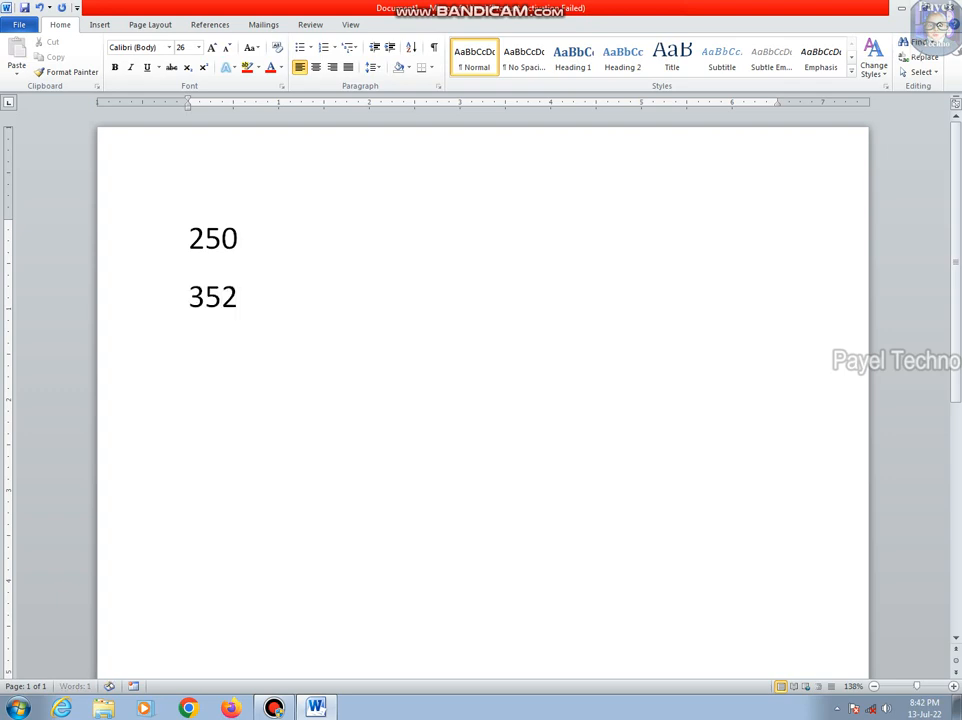
pyautogui.press('Return')
pyautogui.write('265')
pyautogui.press('Return')
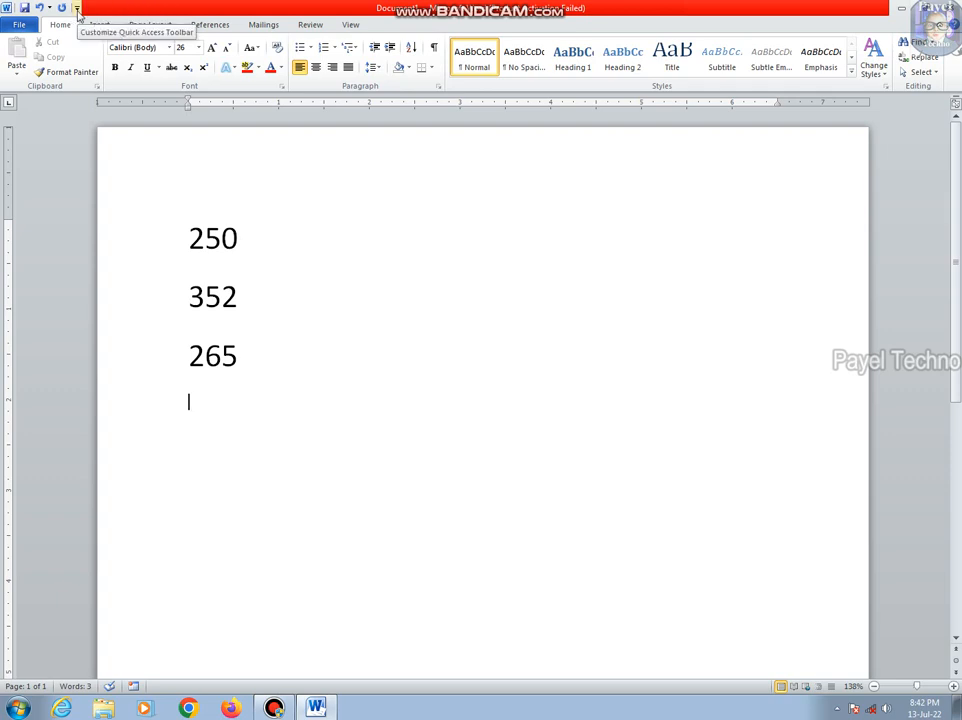
pyautogui.click(19, 24)
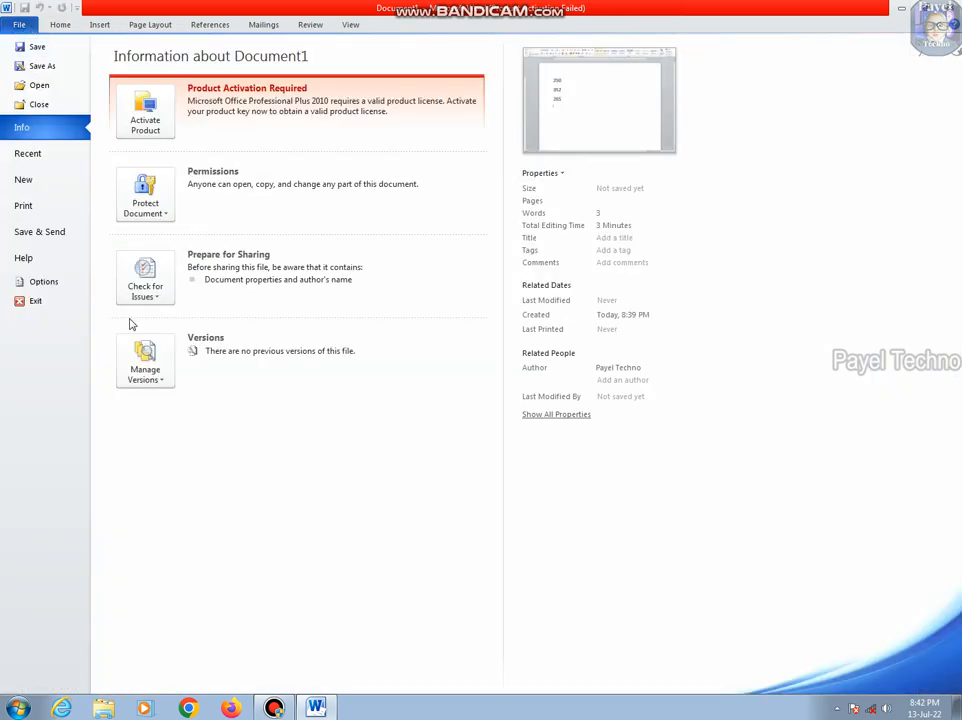
pyautogui.click(45, 282)
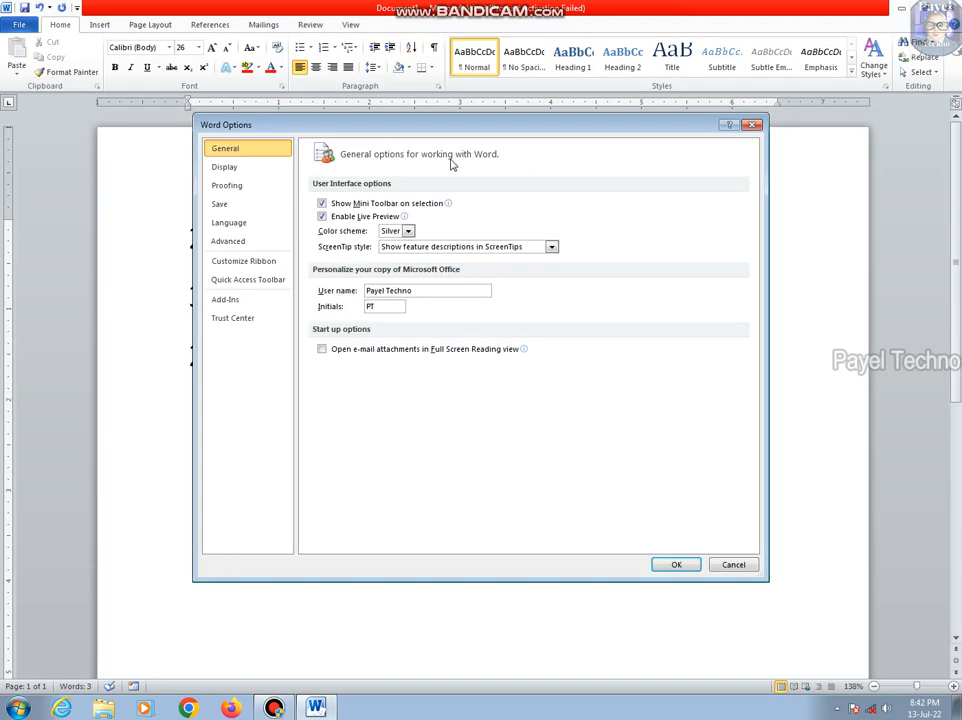
pyautogui.click(226, 301)
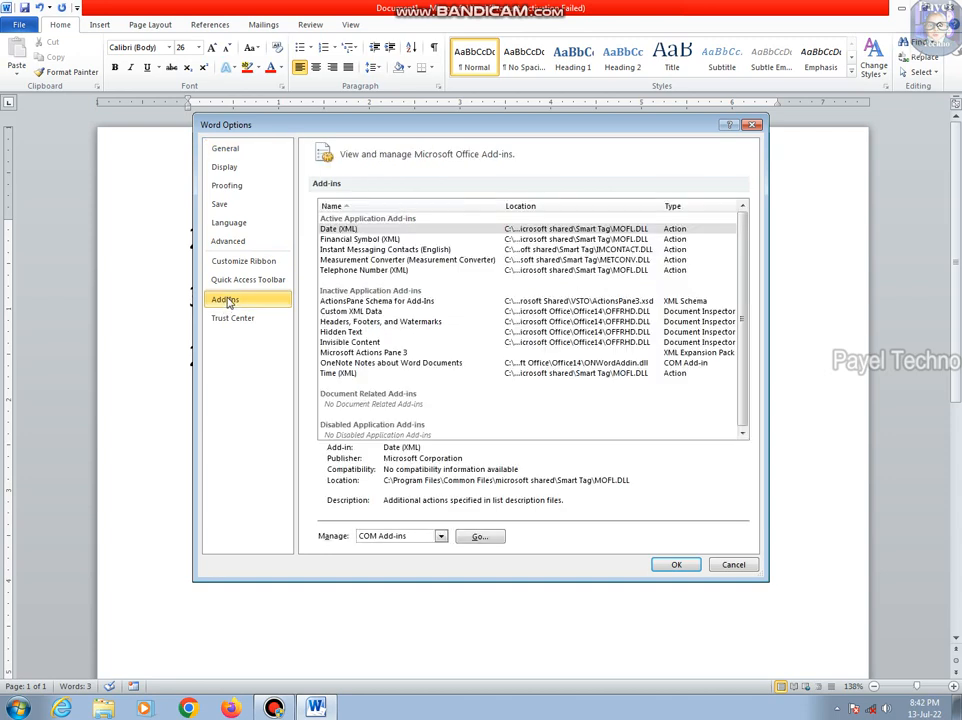
pyautogui.click(754, 125)
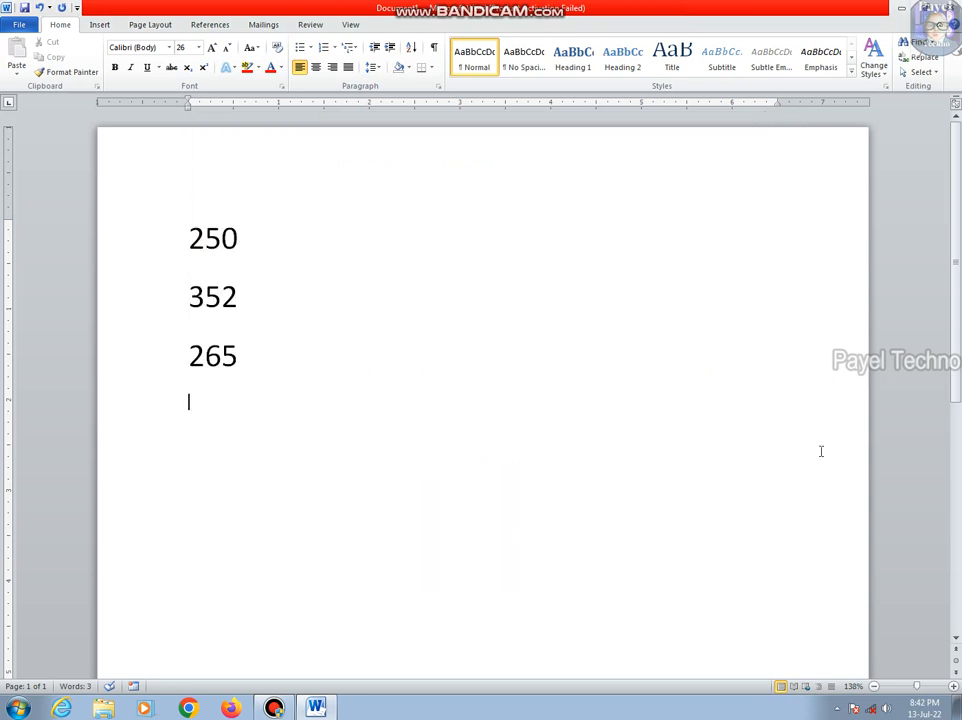
# Add the Speak command from the All Commands list to the Quick Access Toolbar for all documents
pyautogui.click(77, 9)
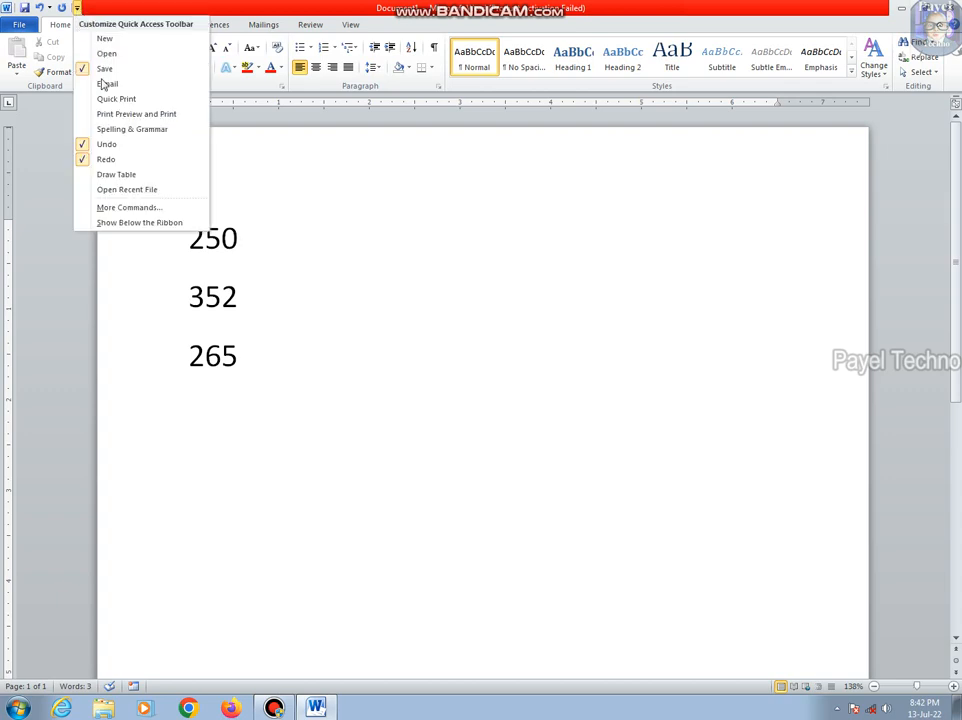
pyautogui.click(117, 209)
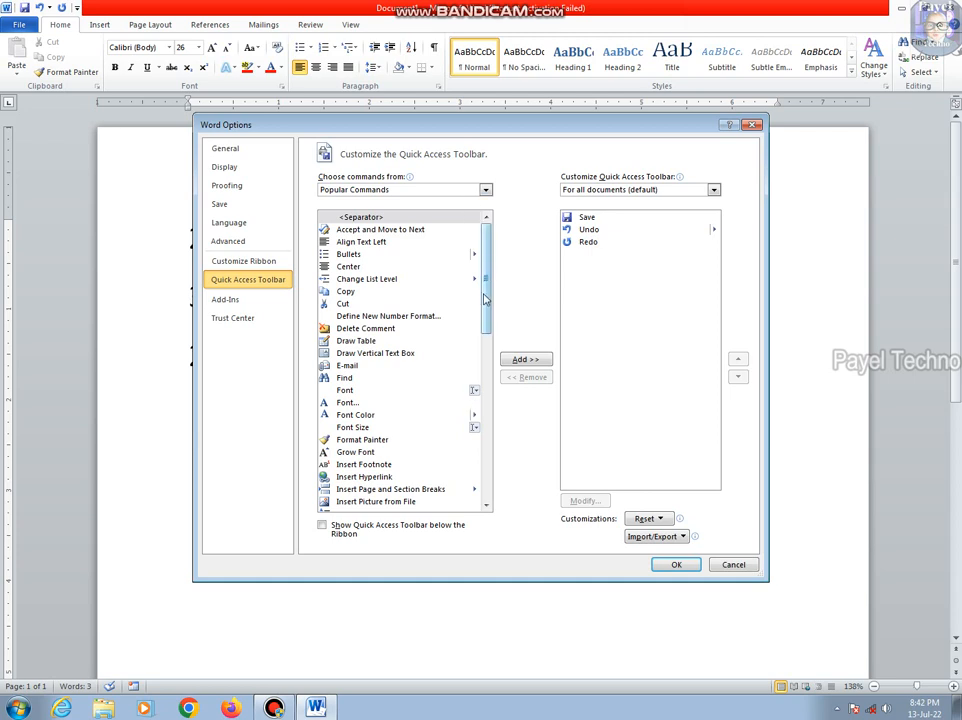
pyautogui.click(465, 190)
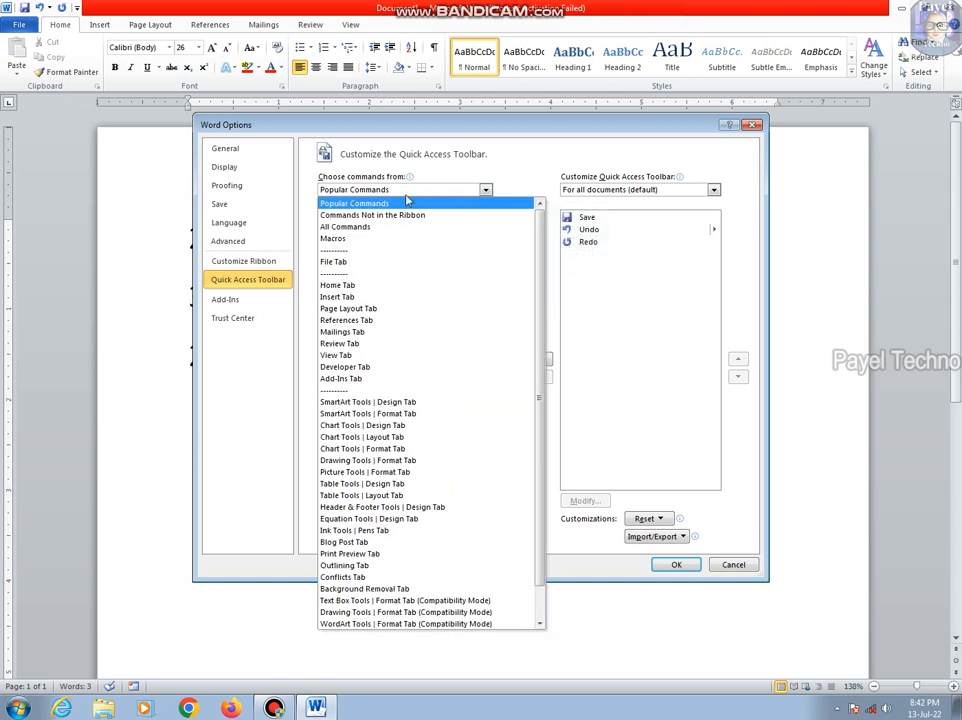
pyautogui.click(369, 228)
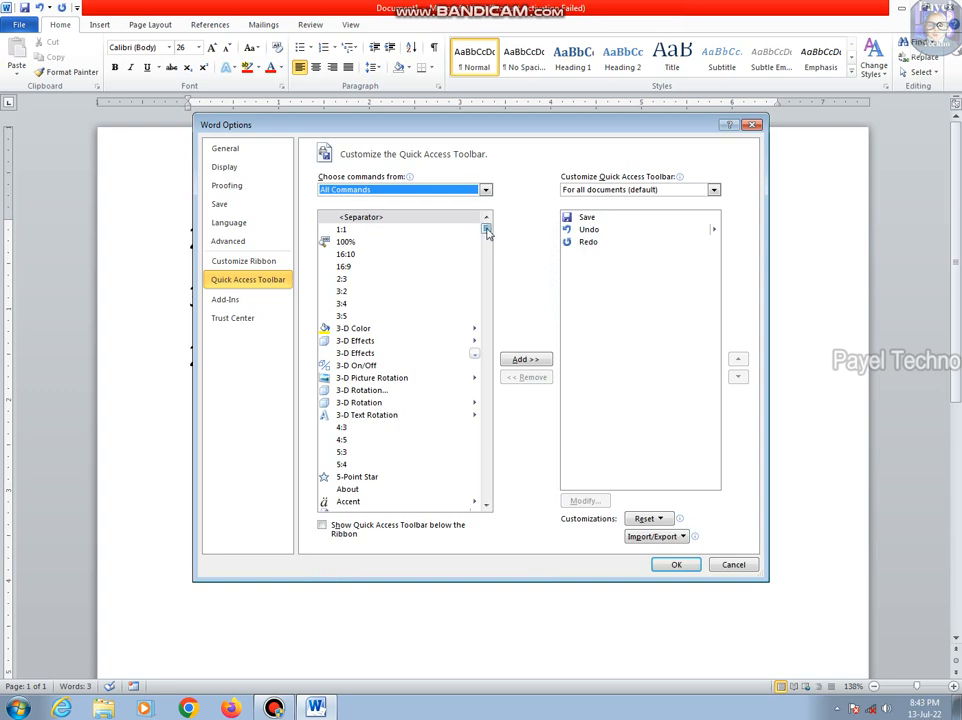
pyautogui.moveTo(487, 232); pyautogui.dragTo(488, 434)
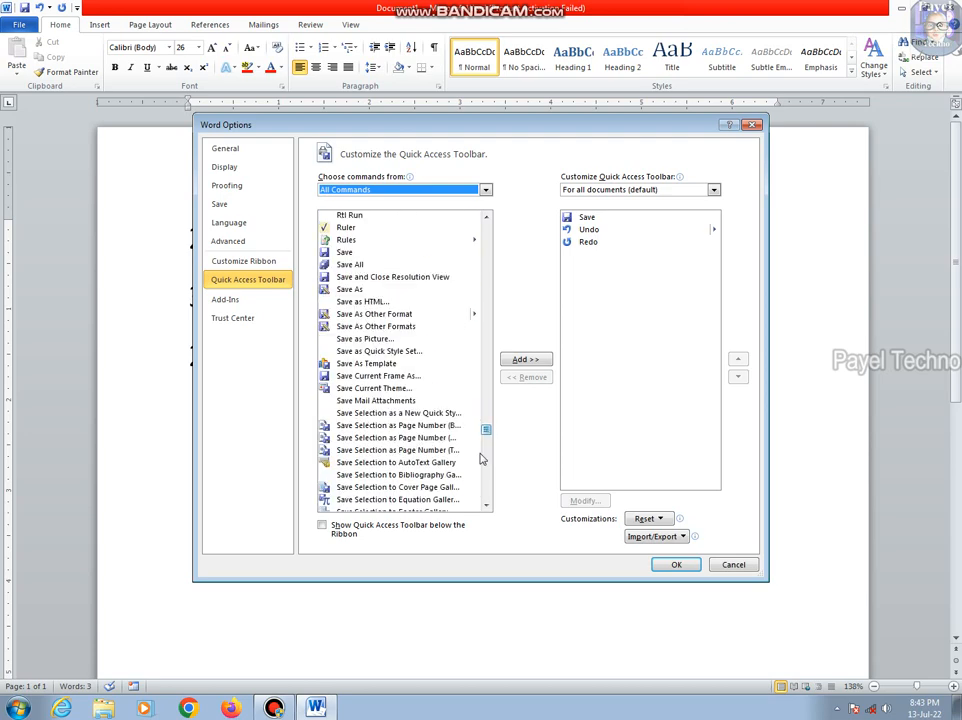
pyautogui.click(486, 505)
pyautogui.click(486, 505)
pyautogui.moveTo(486, 508); pyautogui.dragTo(486, 508)
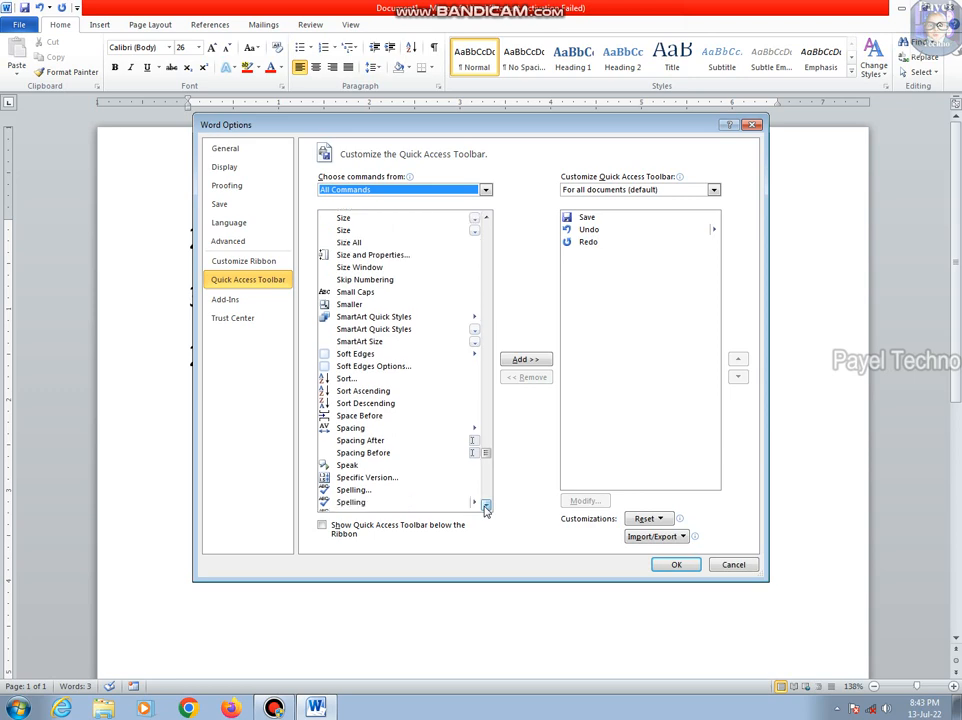
pyautogui.click(351, 466)
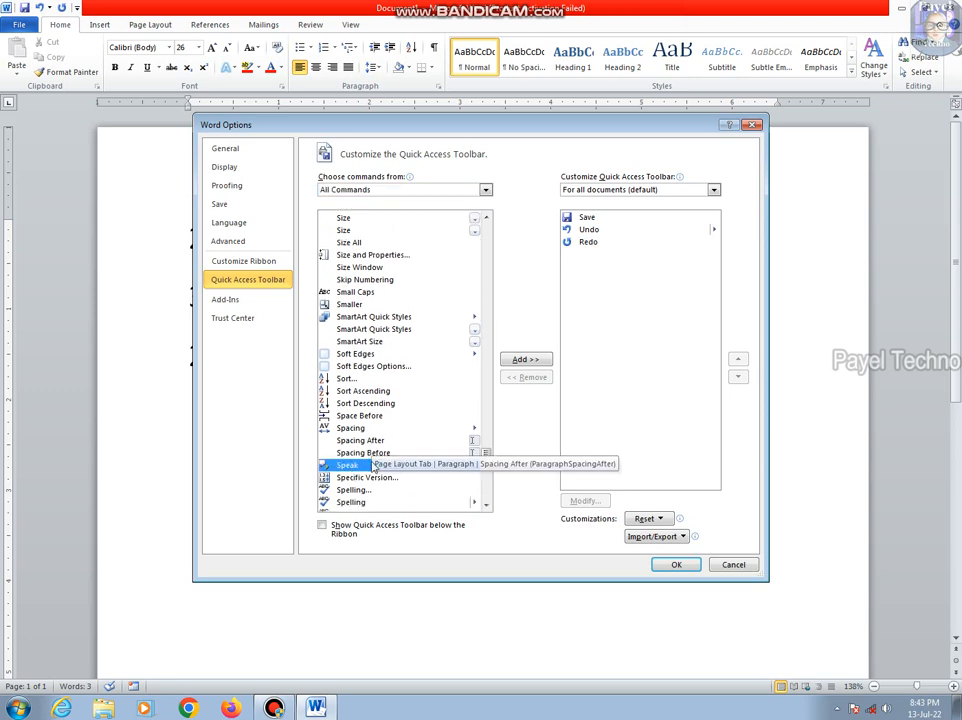
pyautogui.click(526, 361)
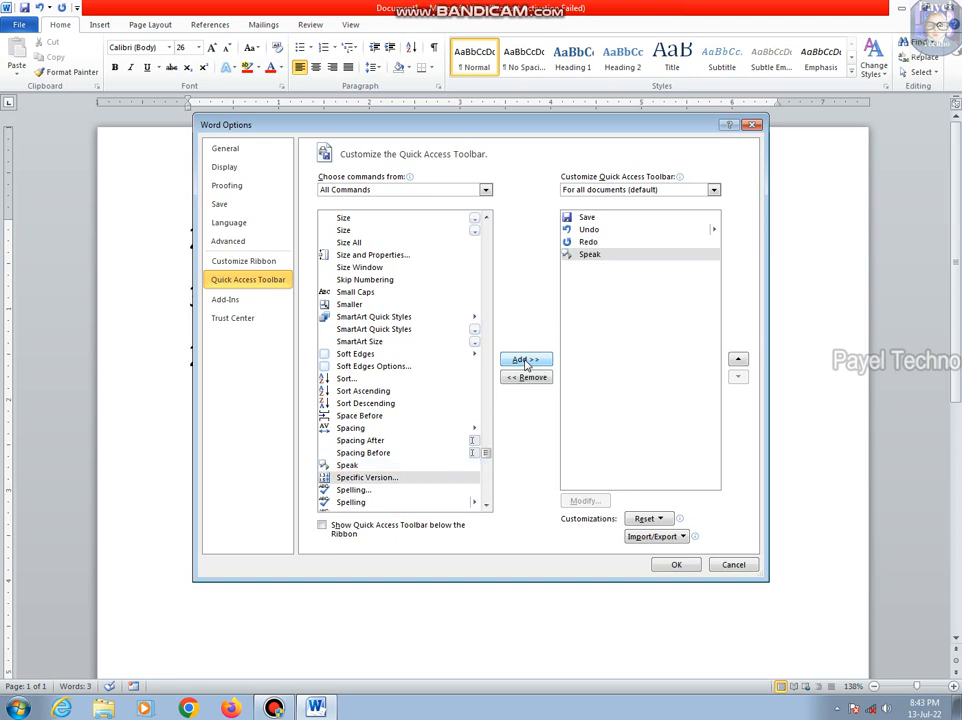
pyautogui.click(676, 565)
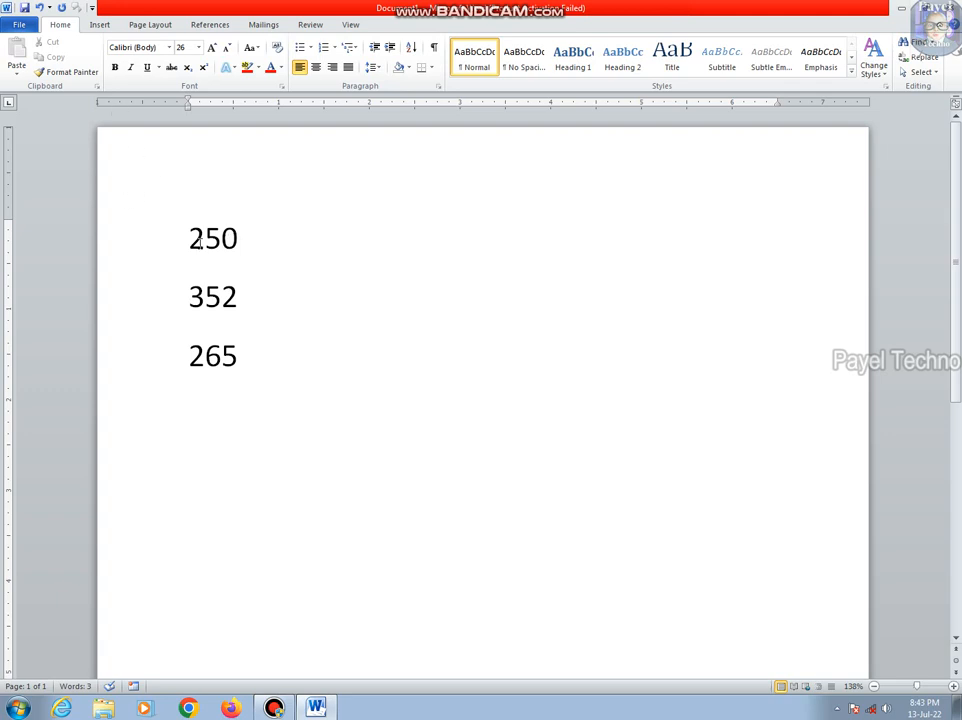
# Have the numbers 250, 352 and 265 read aloud one after another with the Speak command
pyautogui.moveTo(188, 238); pyautogui.dragTo(234, 245)
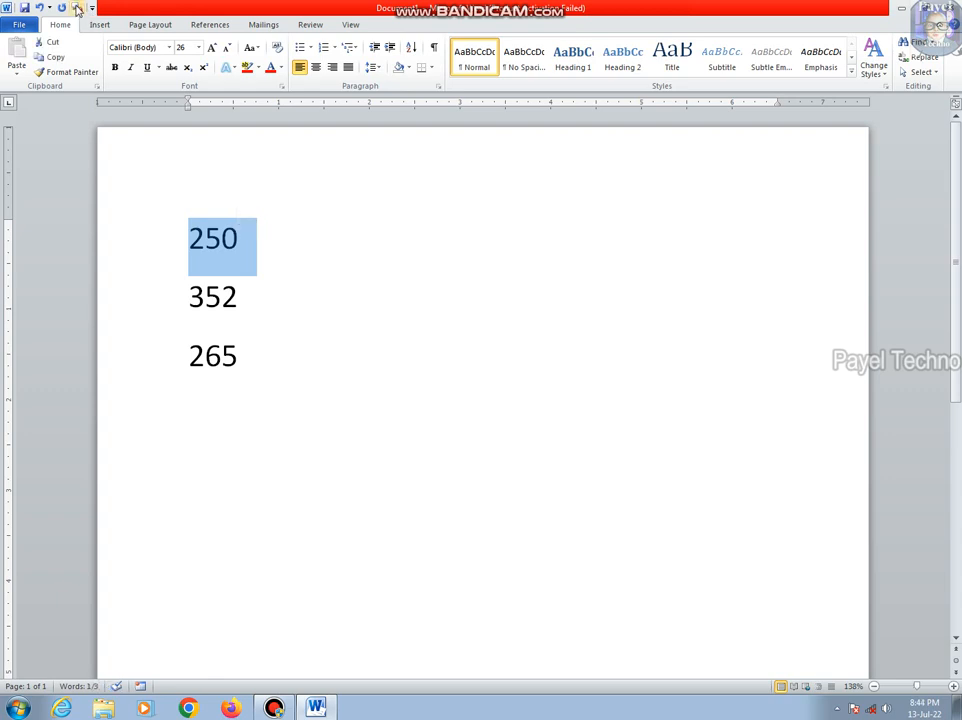
pyautogui.moveTo(245, 294); pyautogui.dragTo(190, 291)
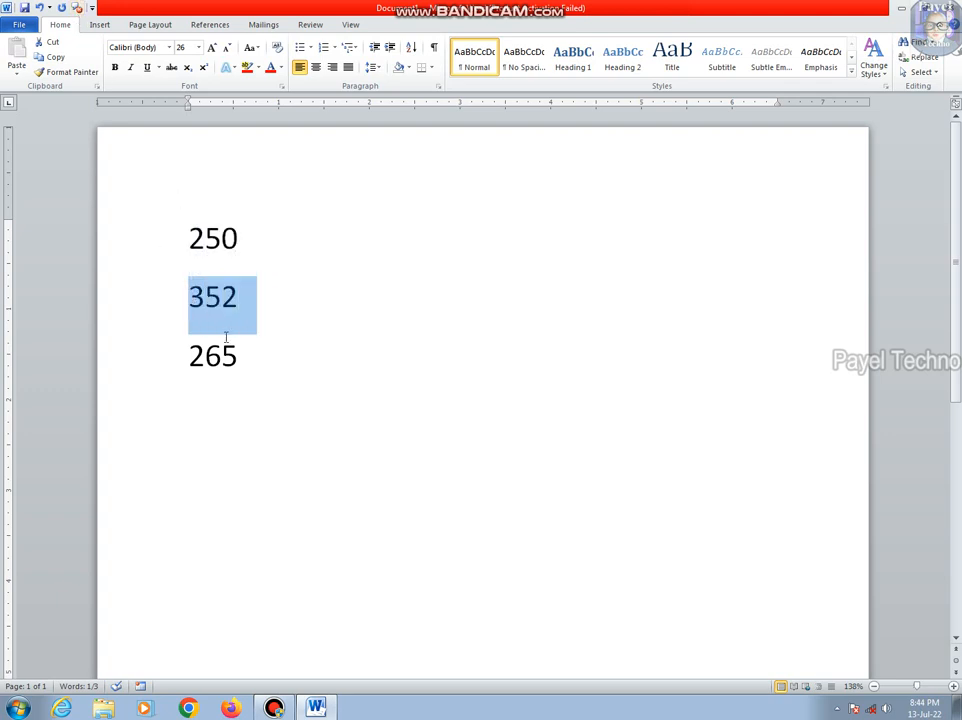
pyautogui.moveTo(247, 356); pyautogui.dragTo(188, 356)
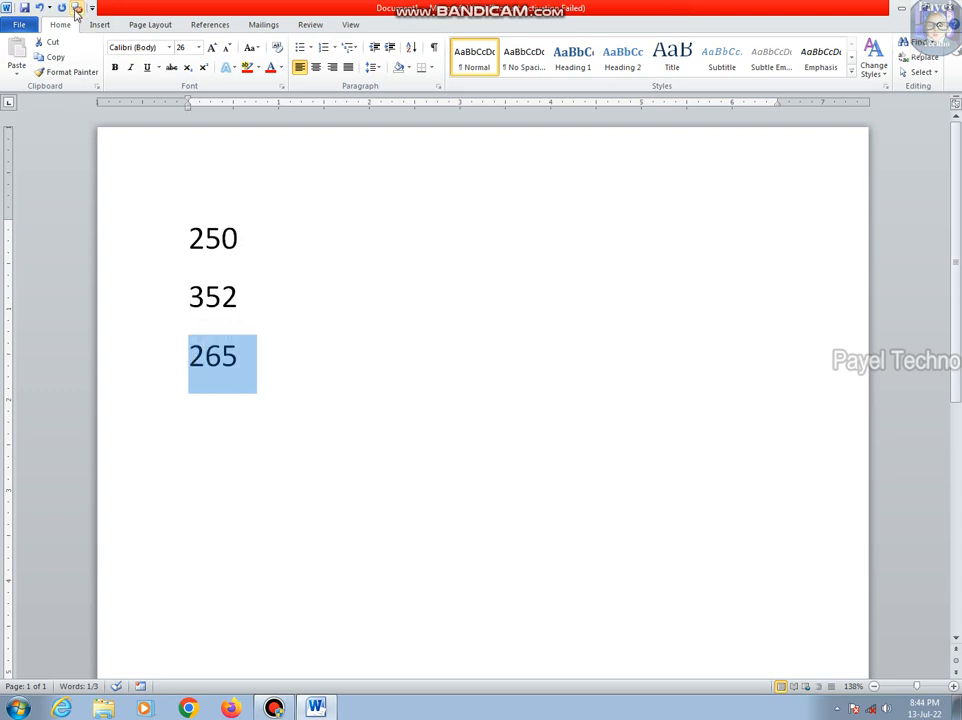
# Replace the three numbers with one paragraph of sample text generated by =rand(1)
pyautogui.click(254, 357)
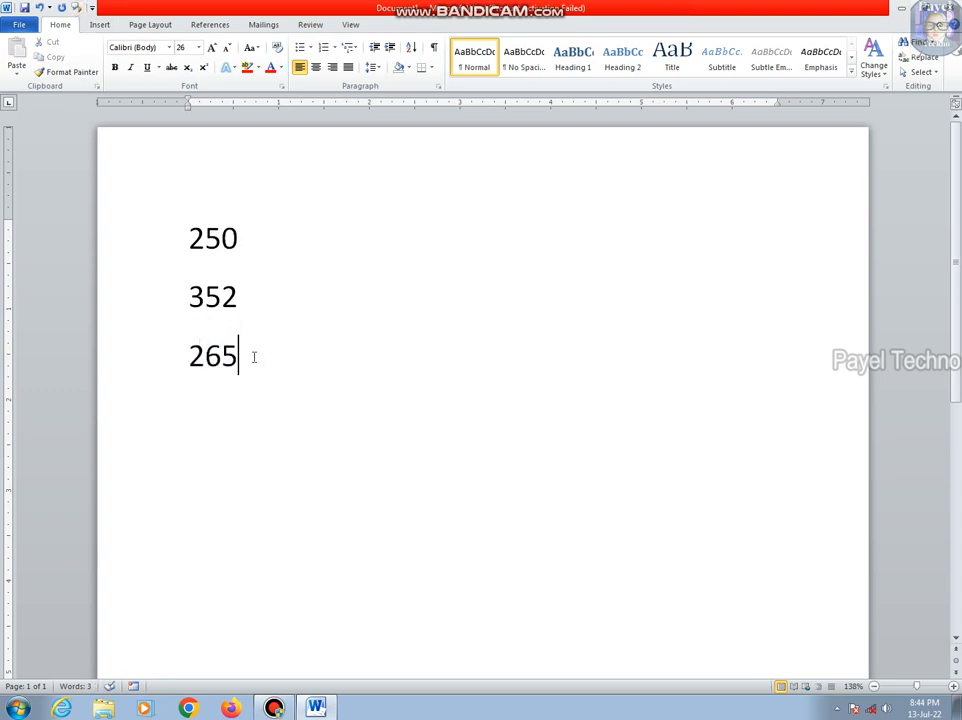
pyautogui.moveTo(254, 357); pyautogui.dragTo(167, 245)
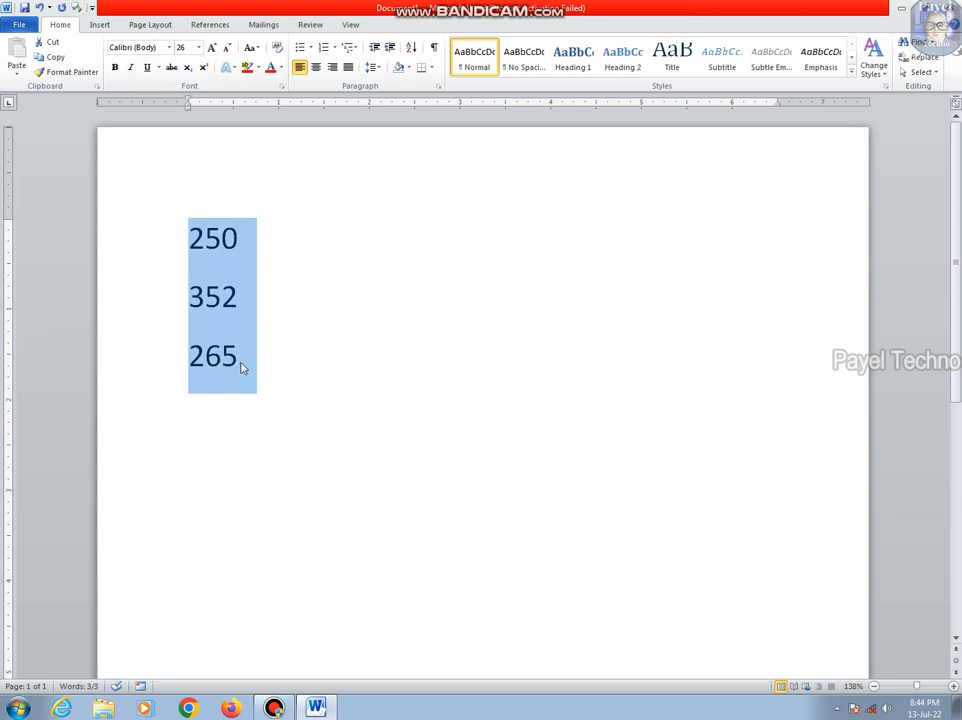
pyautogui.press('Delete')
pyautogui.write('=')
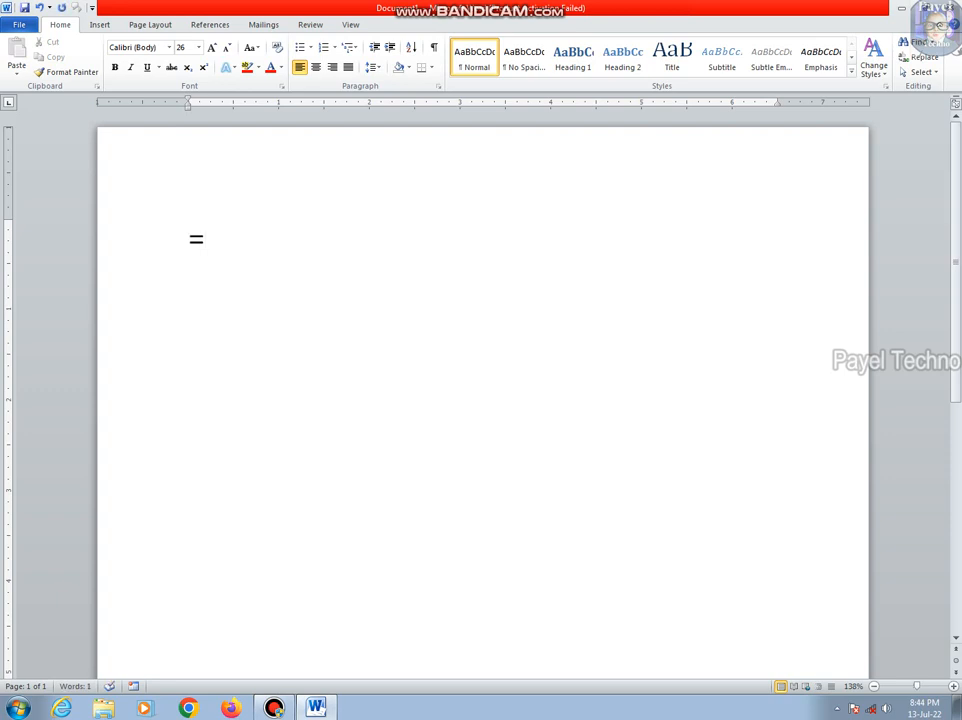
pyautogui.write('rand')
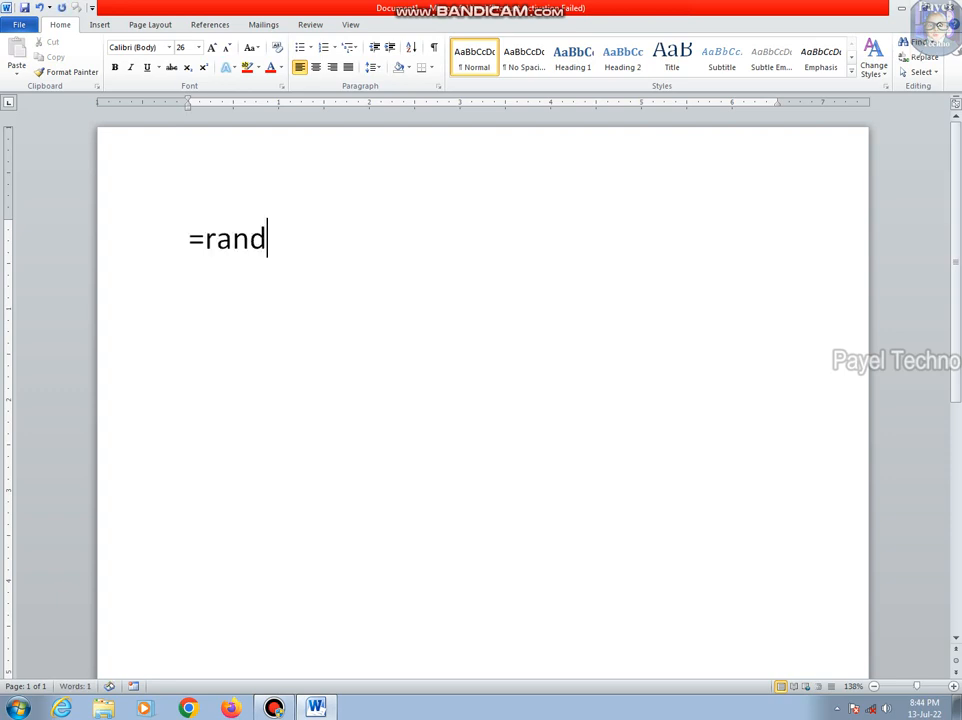
pyautogui.write('(1)')
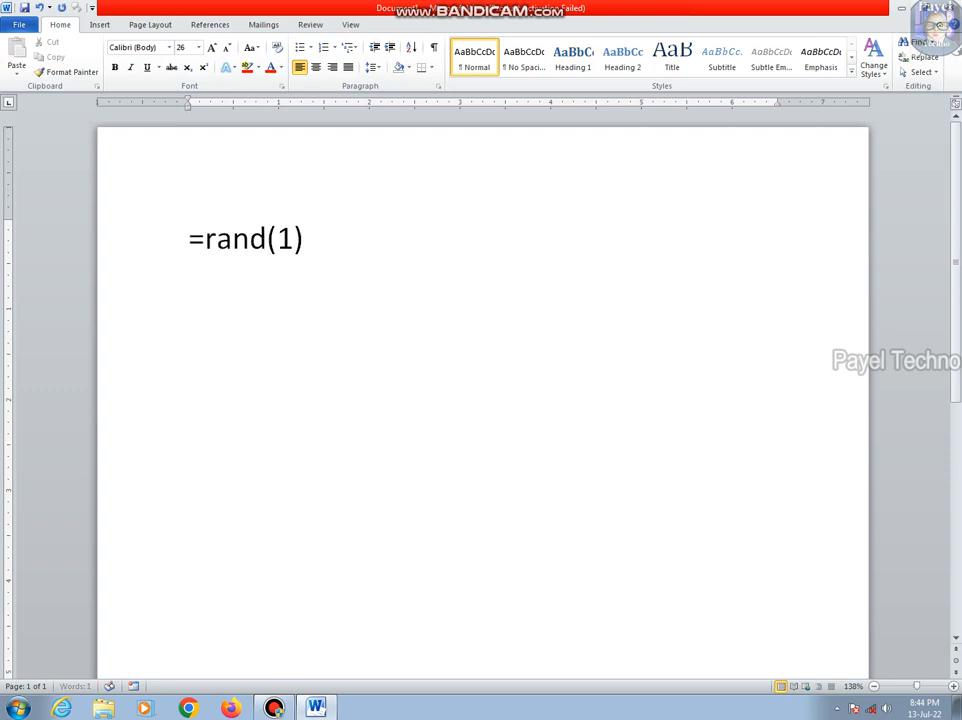
pyautogui.press('Return')
# Reduce all the sample text to font size 22
pyautogui.hotkey('ctrl', 'a')
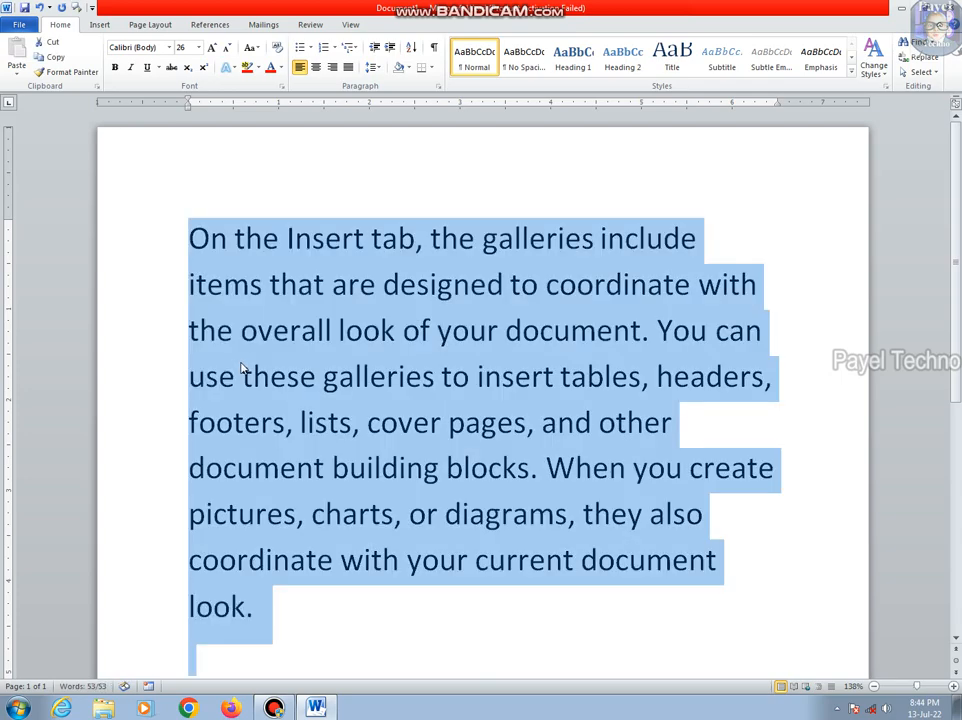
pyautogui.hotkey('ctrl', 'shift', ',')
pyautogui.hotkey('ctrl', 'shift', ',')
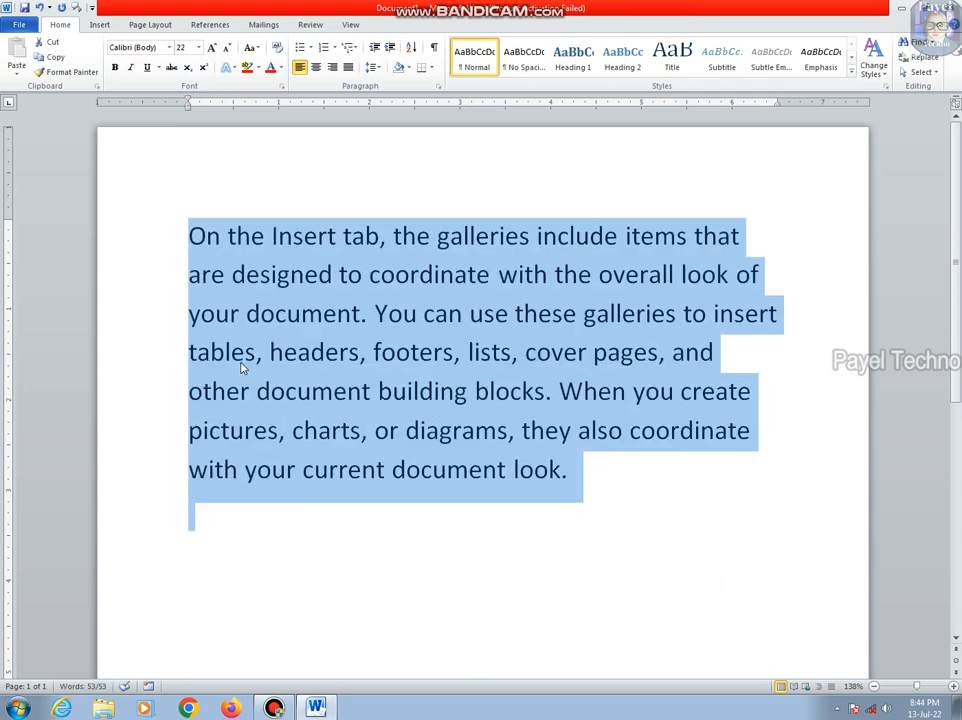
# Select the whole sample paragraph for reading aloud with the Speak command
pyautogui.click(572, 471)
pyautogui.moveTo(573, 472); pyautogui.dragTo(161, 245)
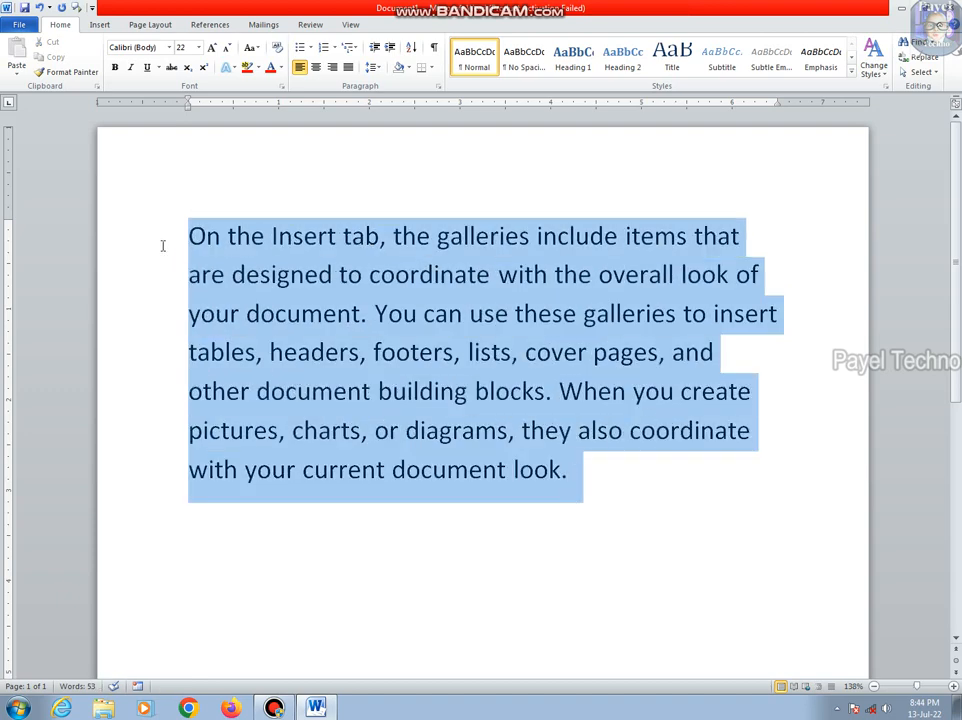